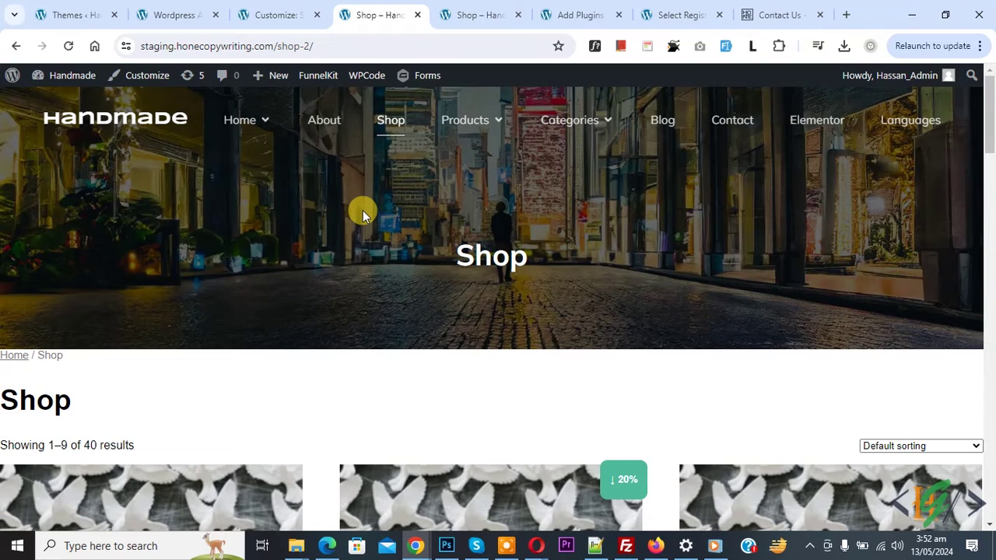
# - Inspect the Home menu link and select its dropdown arrow svg element in DevTools
pyautogui.rightClick(266, 127)
pyautogui.click(307, 298)
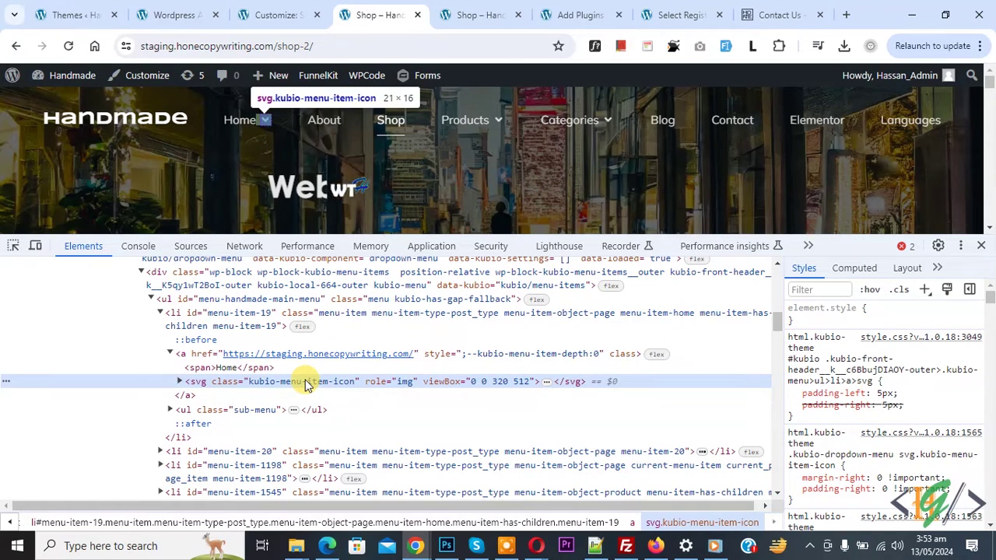
pyautogui.click(304, 381)
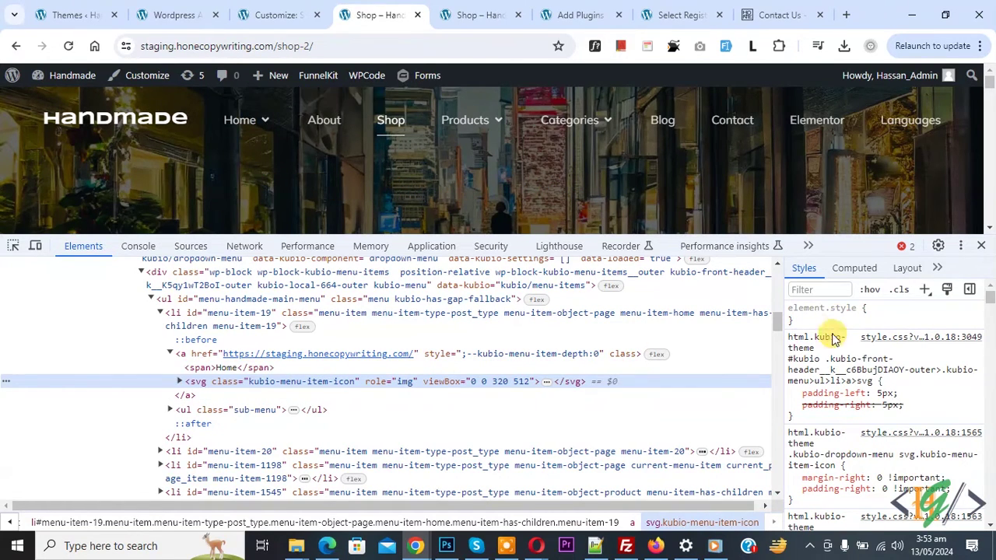
# - Add display: none to the arrow icon's style rule and copy its selector
pyautogui.click(891, 380)
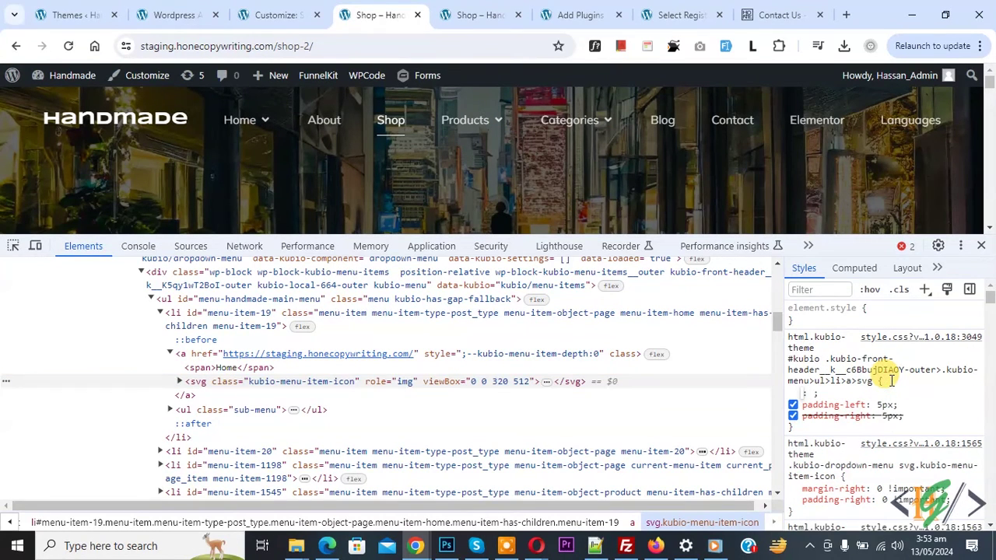
pyautogui.write('display')
pyautogui.press('Tab')
pyautogui.write('no')
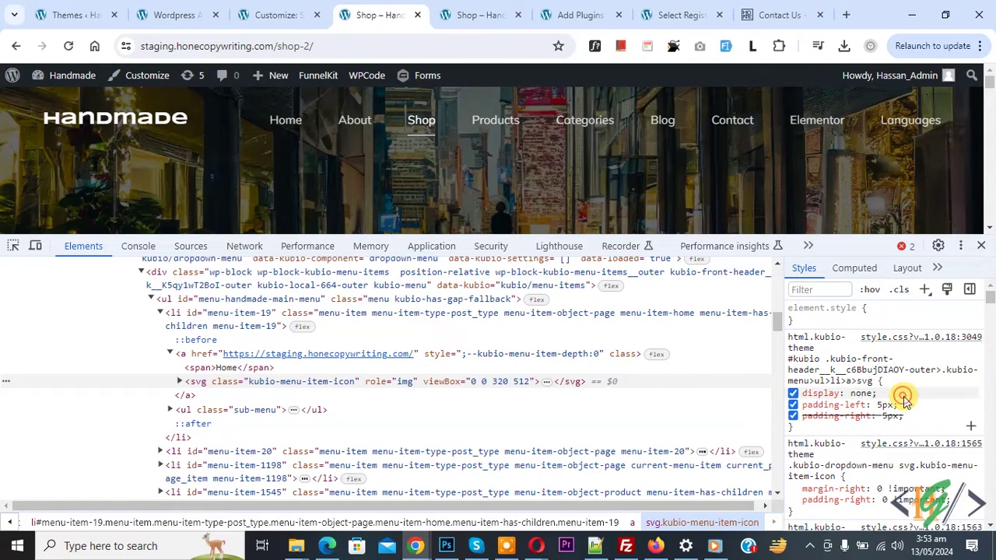
pyautogui.press('Return')
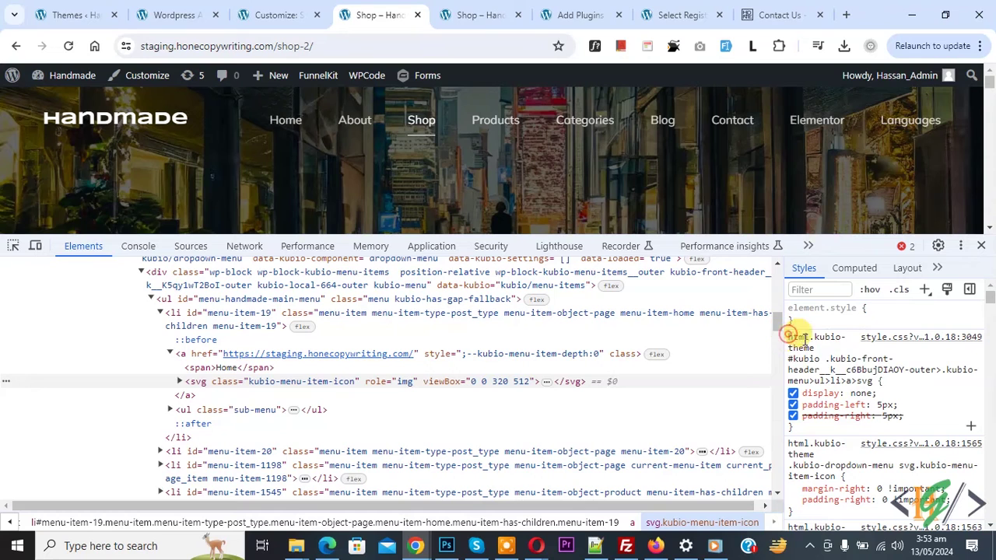
pyautogui.moveTo(790, 335); pyautogui.dragTo(884, 381)
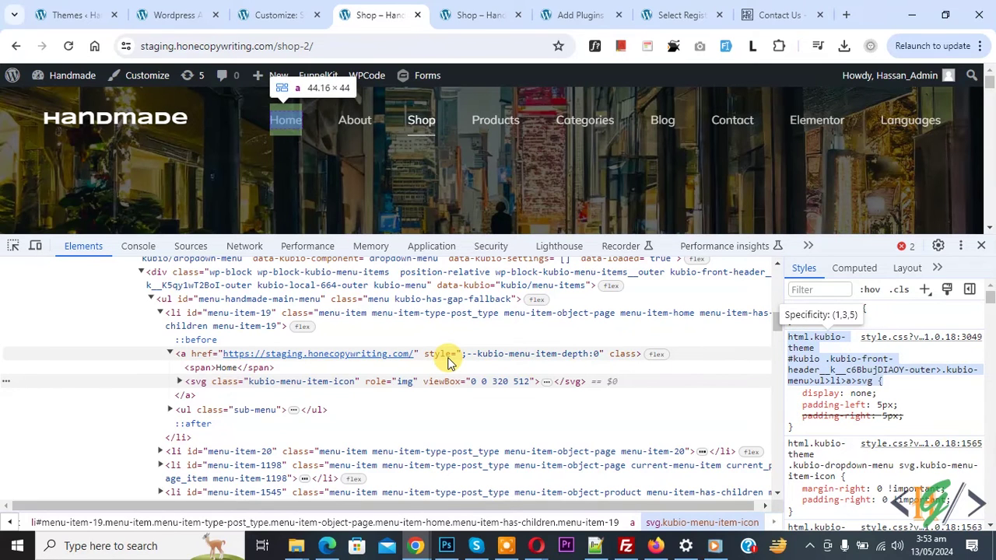
pyautogui.click(277, 15)
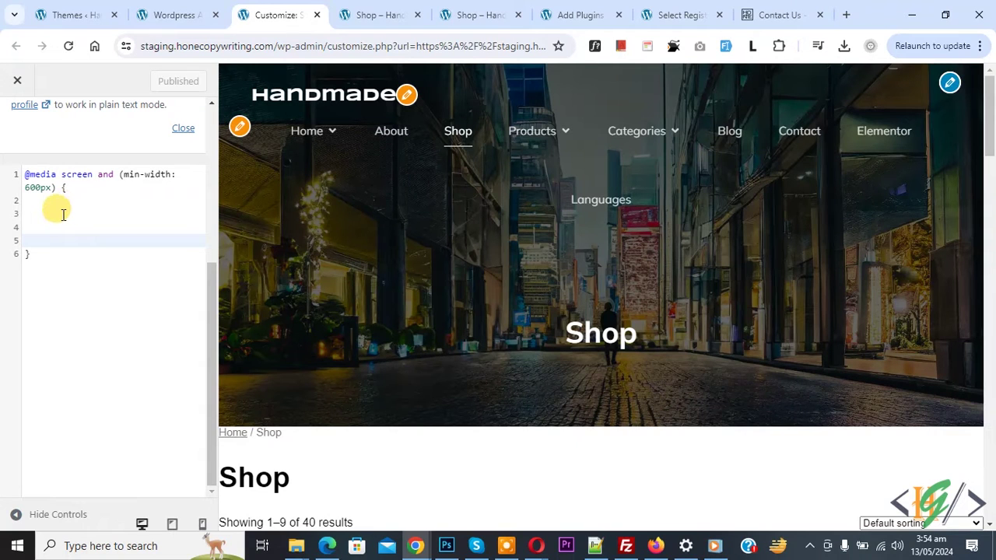
# - Paste the arrow icon selector on line 3 with a display: none; declaration
pyautogui.click(63, 214)
pyautogui.write('html.kubio-theme #kubio .kubio-front-header__k__c6BbujDIAOY-outer>.kubio-menu>ul>li>a>svg {')
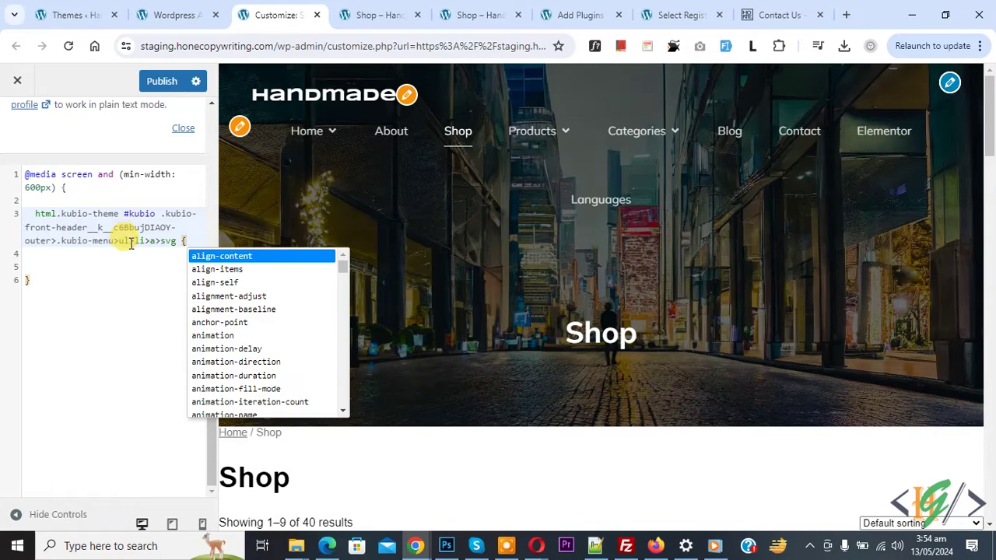
pyautogui.press('Return')
pyautogui.write('ispl')
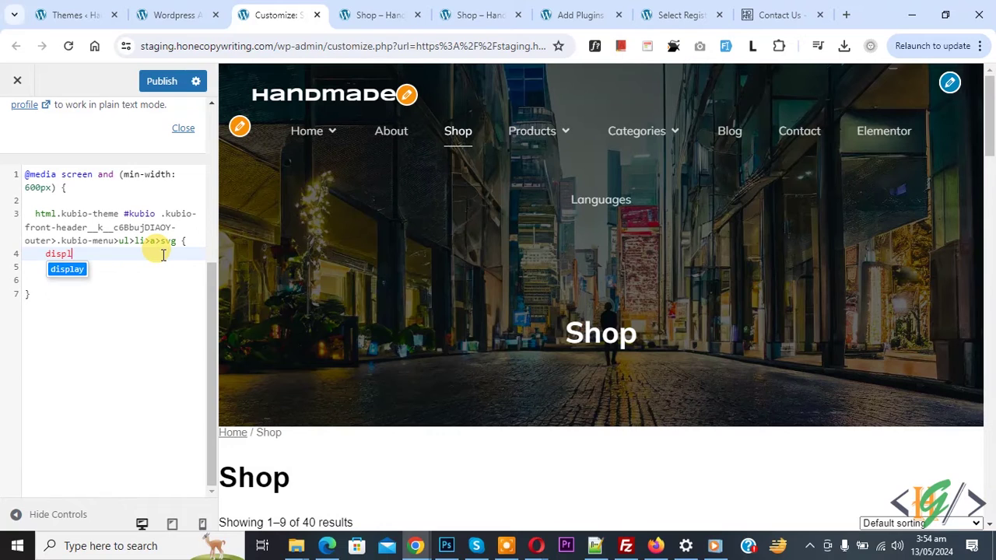
pyautogui.write('ay: none;')
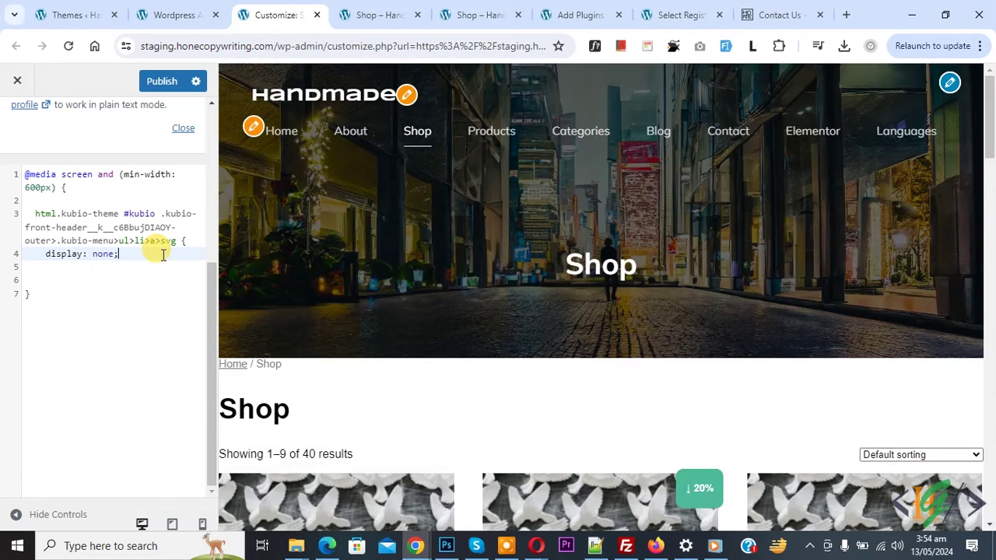
pyautogui.press('Return')
pyautogui.write('}')
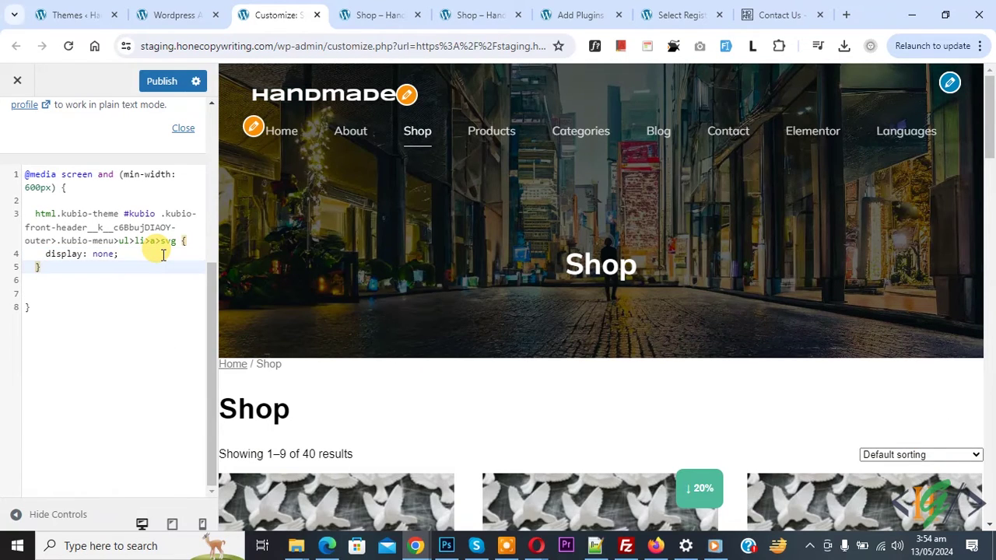
pyautogui.hotkey('ctrl', '+')
pyautogui.hotkey('ctrl', '+')
pyautogui.hotkey('ctrl', '+')
# - Review the arrow-hiding rule and its display: none declaration inside the media query
pyautogui.moveTo(90, 414); pyautogui.dragTo(56, 305)
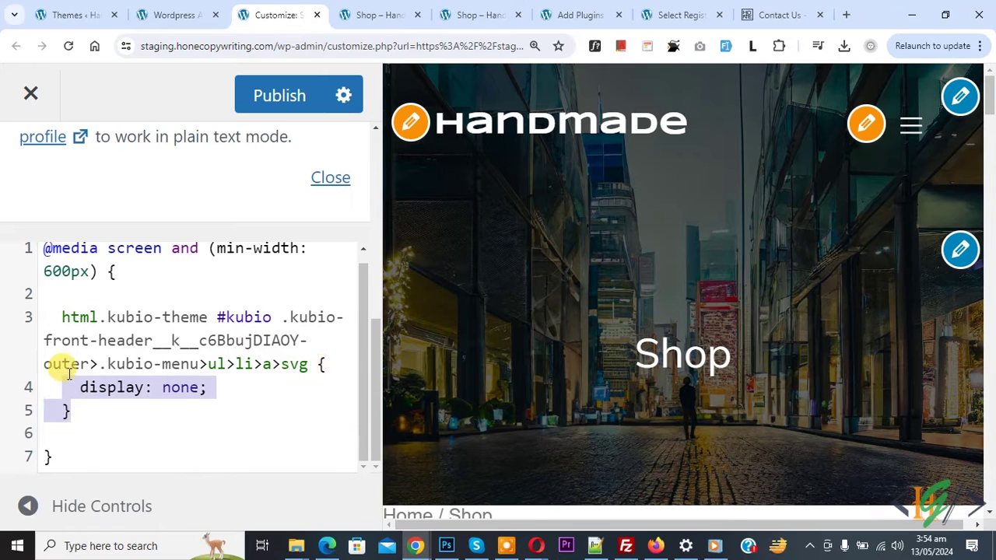
pyautogui.click(84, 340)
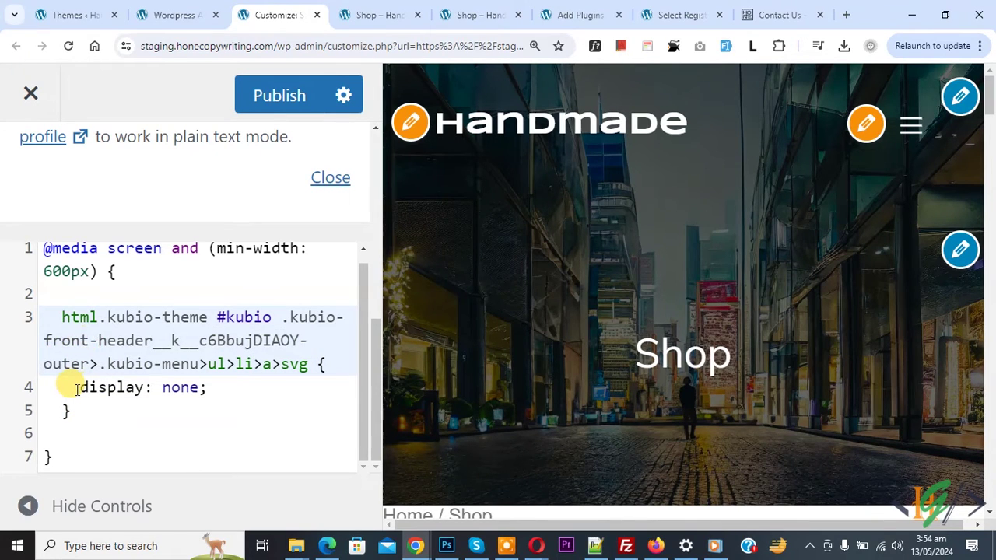
pyautogui.moveTo(80, 387); pyautogui.dragTo(201, 388)
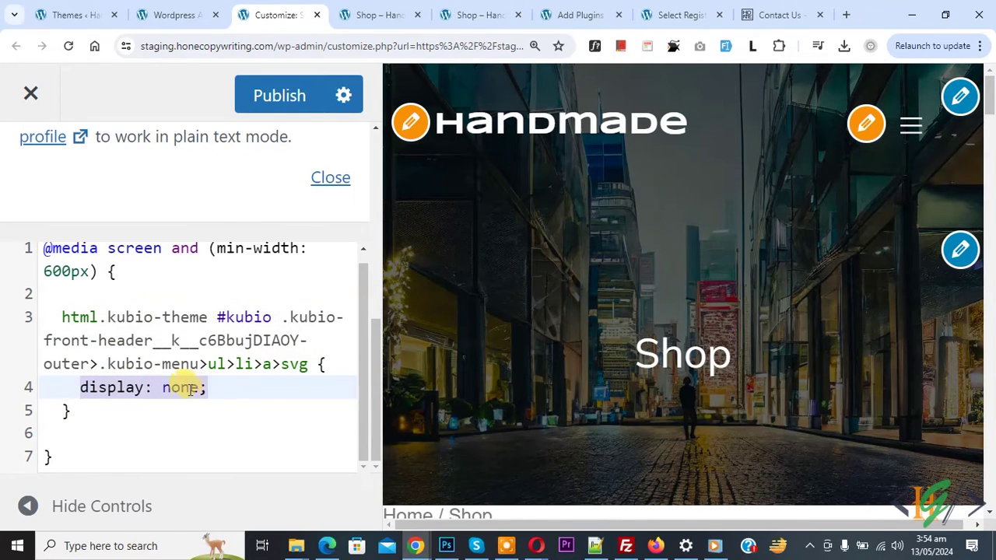
pyautogui.click(56, 251)
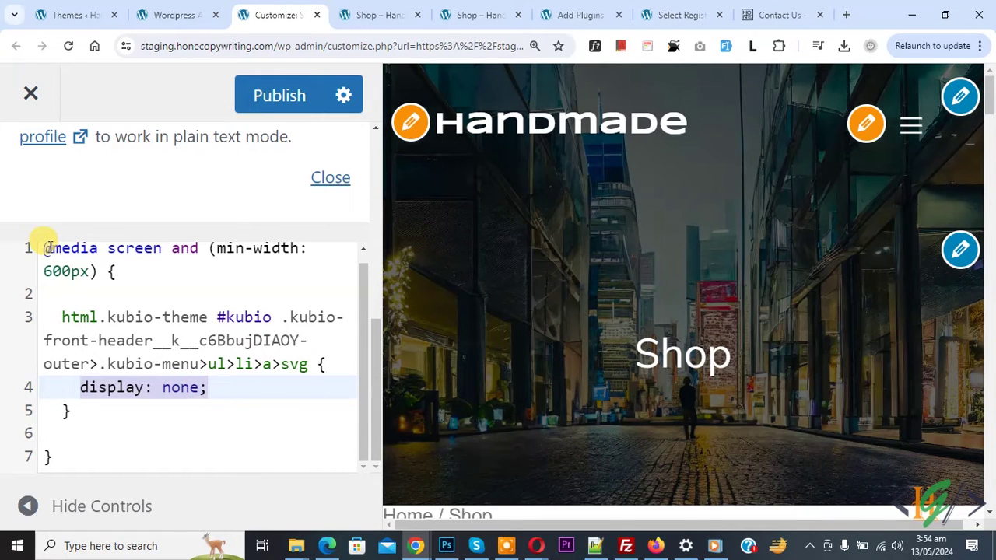
pyautogui.click(45, 248)
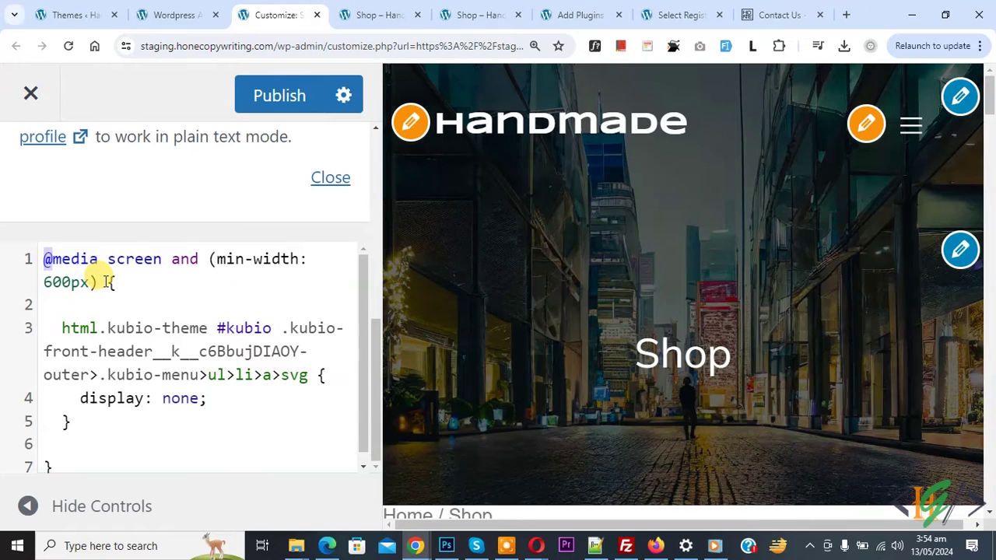
pyautogui.click(55, 464)
# - Reselect the arrow rule, then select the 600 breakpoint value for replacement
pyautogui.moveTo(74, 414); pyautogui.dragTo(40, 319)
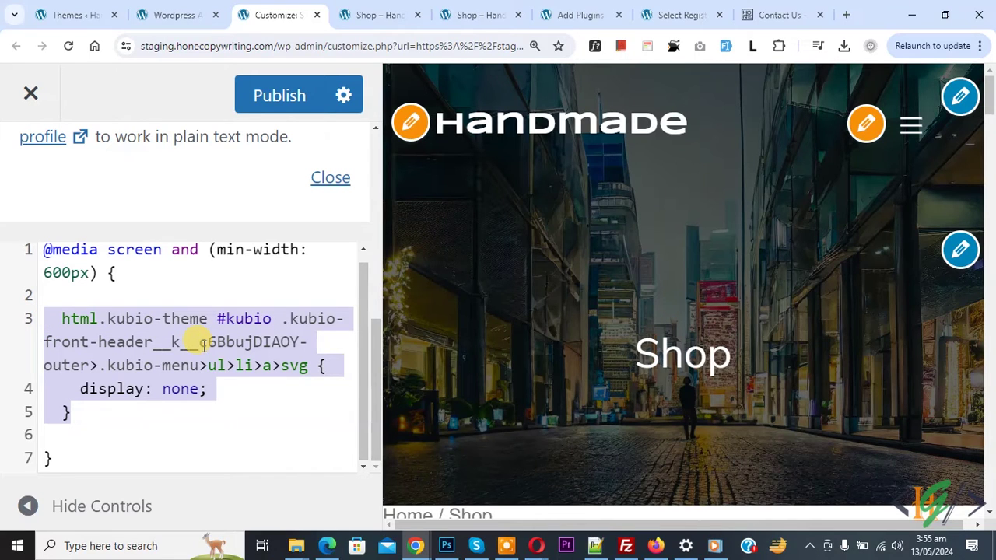
pyautogui.moveTo(79, 411); pyautogui.dragTo(62, 319)
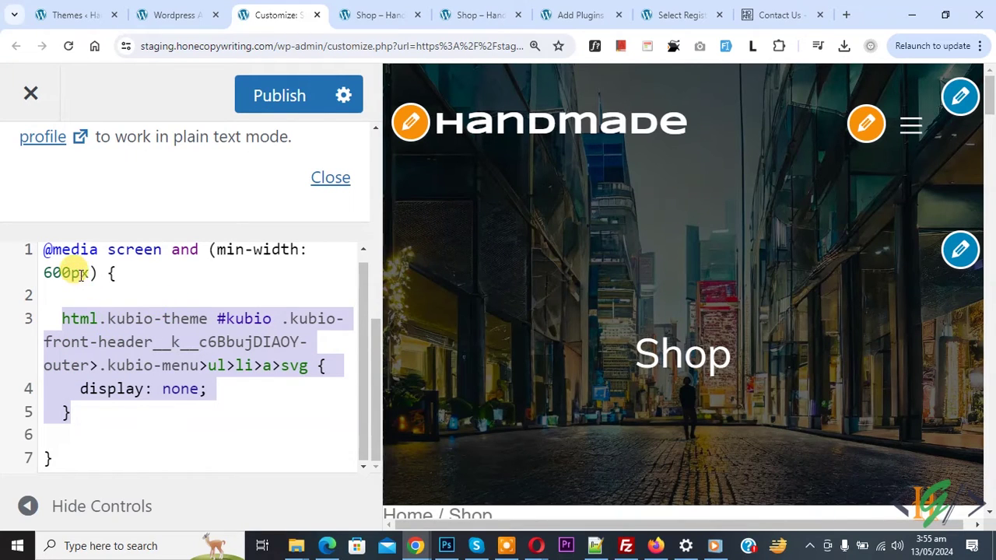
pyautogui.moveTo(70, 272); pyautogui.dragTo(31, 270)
pyautogui.click(102, 296)
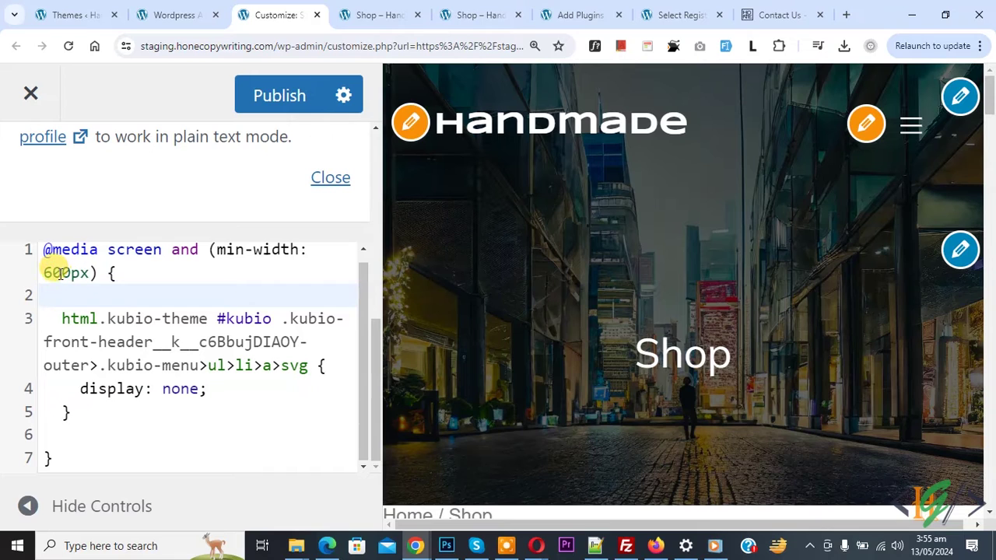
pyautogui.moveTo(37, 272); pyautogui.dragTo(75, 274)
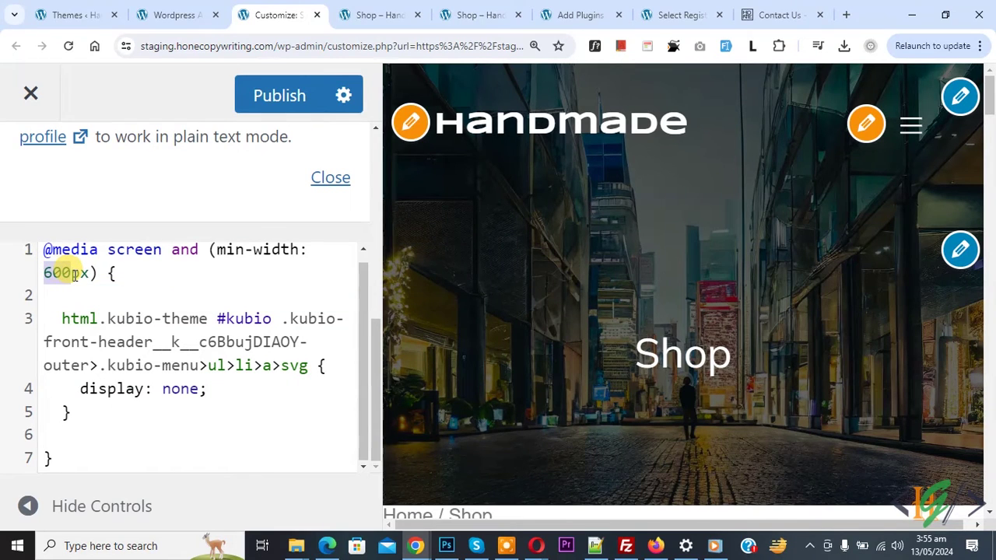
# - Change the media query's min-width breakpoint from 600 to 767px
pyautogui.write('767')
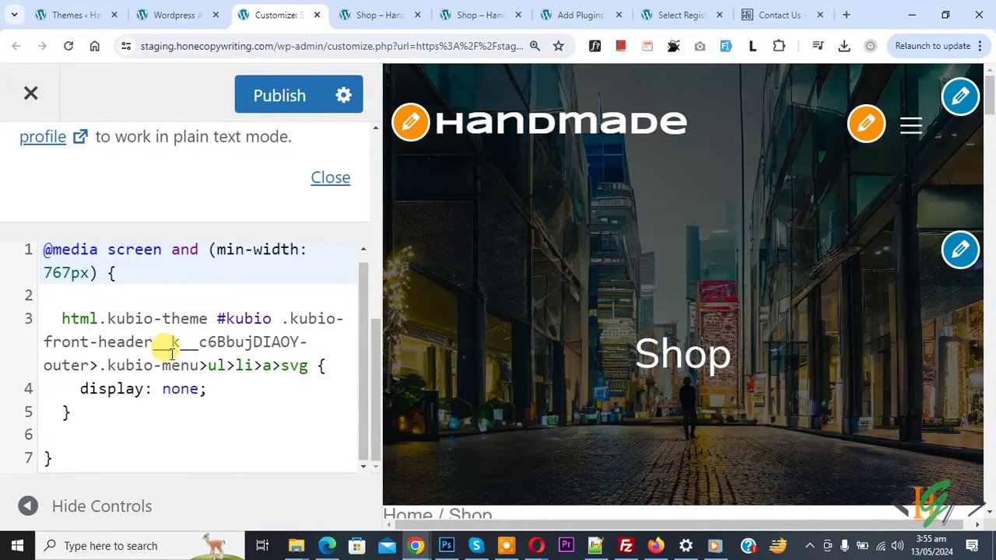
pyautogui.click(69, 273)
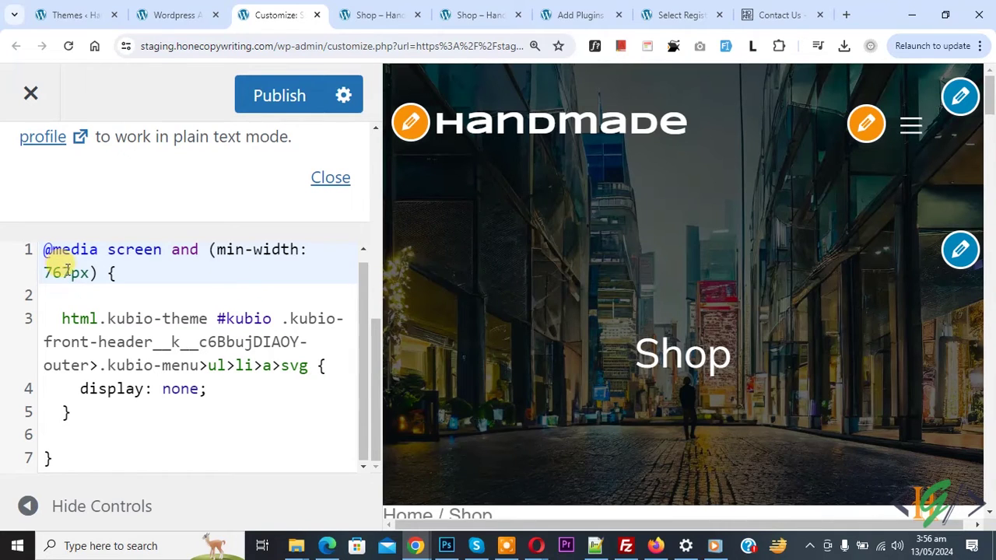
pyautogui.moveTo(66, 272); pyautogui.dragTo(82, 280)
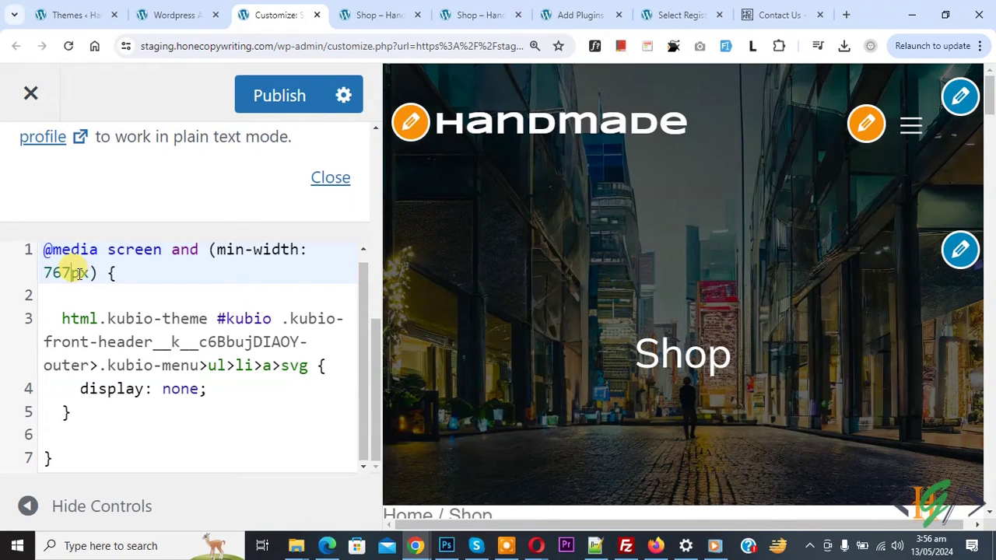
pyautogui.moveTo(78, 274); pyautogui.dragTo(44, 273)
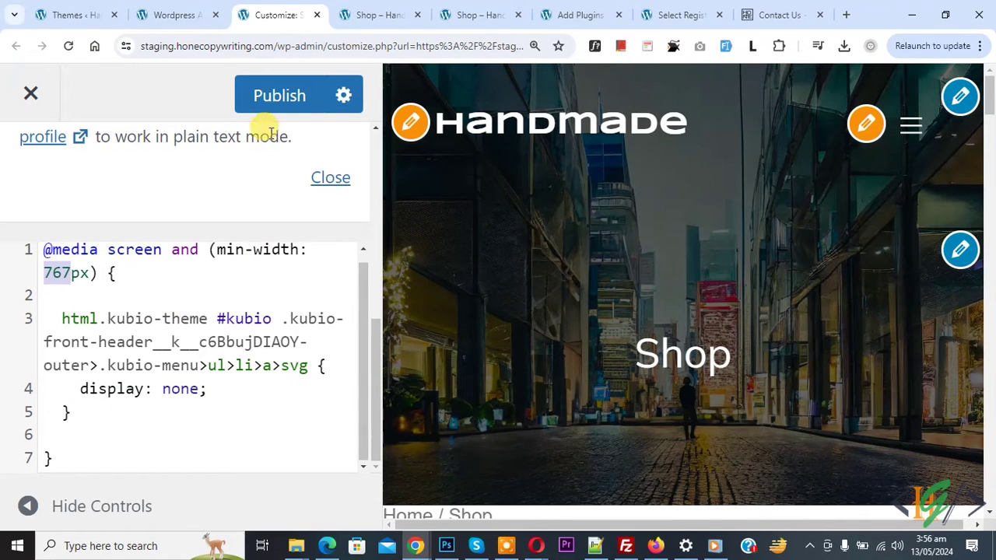
# - Publish the updated Additional CSS and review the 767px media query and its rule
pyautogui.click(265, 94)
pyautogui.hotkey('ctrl', '0')
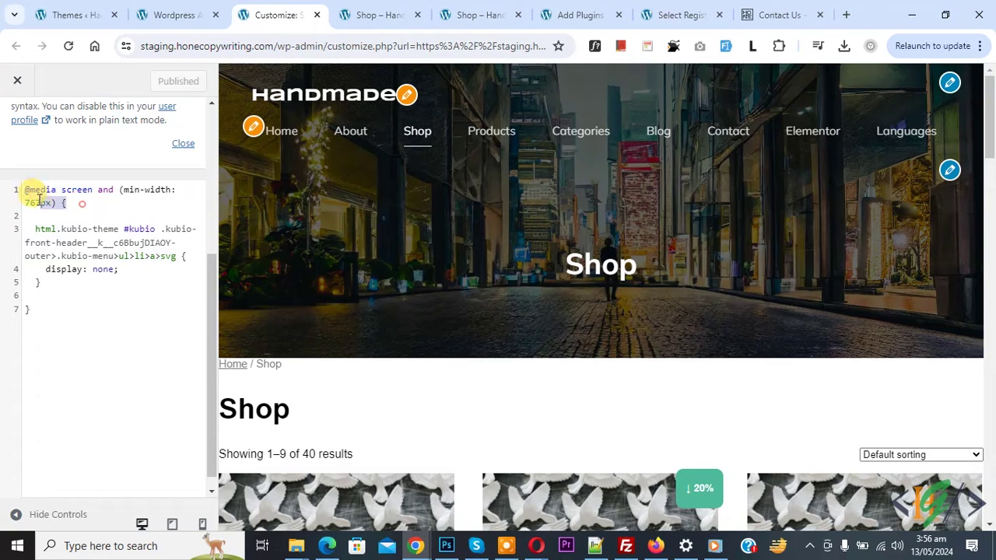
pyautogui.moveTo(24, 189)
pyautogui.mouseDown()
pyautogui.moveTo(54, 202)
pyautogui.moveTo(145, 190)
pyautogui.mouseUp()
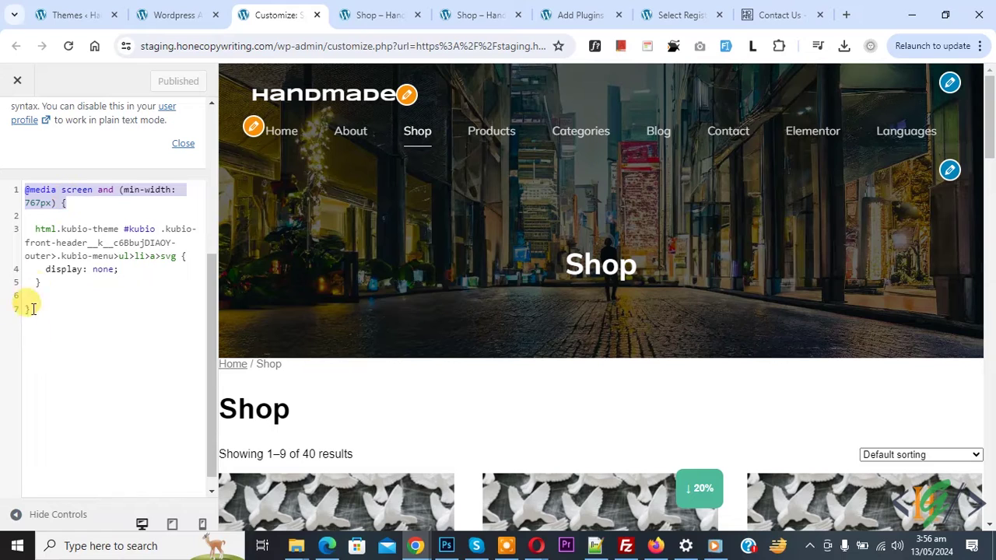
pyautogui.moveTo(58, 288); pyautogui.dragTo(35, 235)
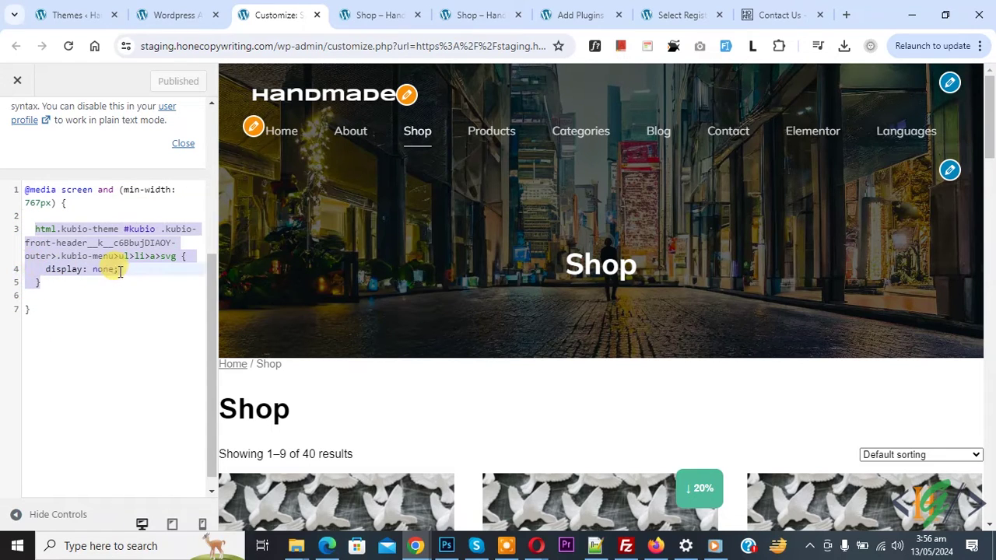
pyautogui.click(374, 15)
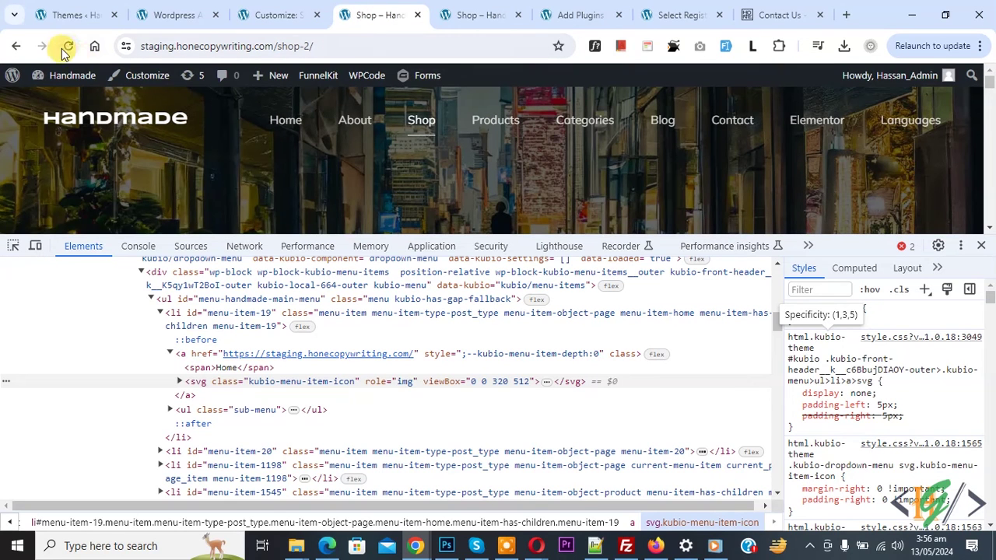
# - Reload the Shop page and close developer tools to show menu items without arrows
pyautogui.click(69, 46)
pyautogui.click(982, 246)
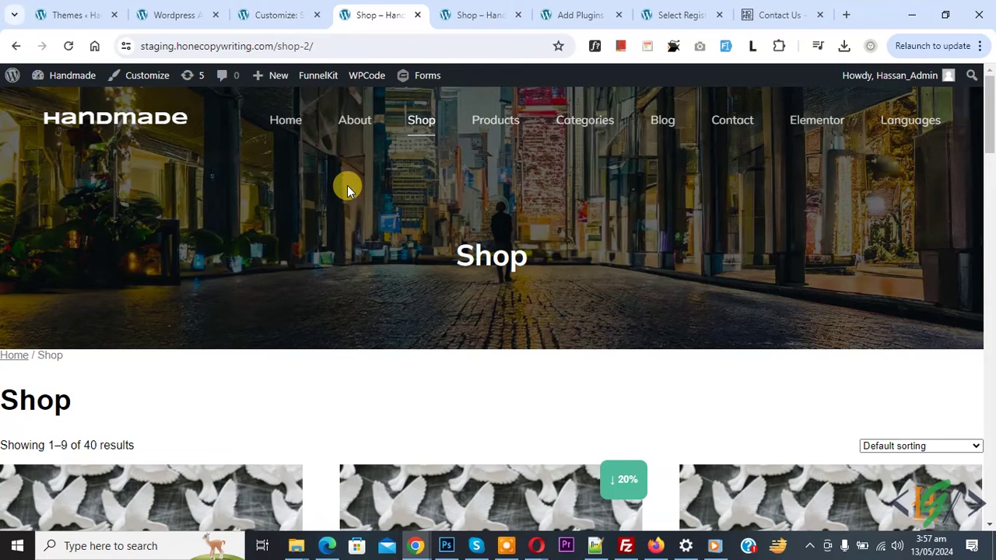
pyautogui.click(484, 11)
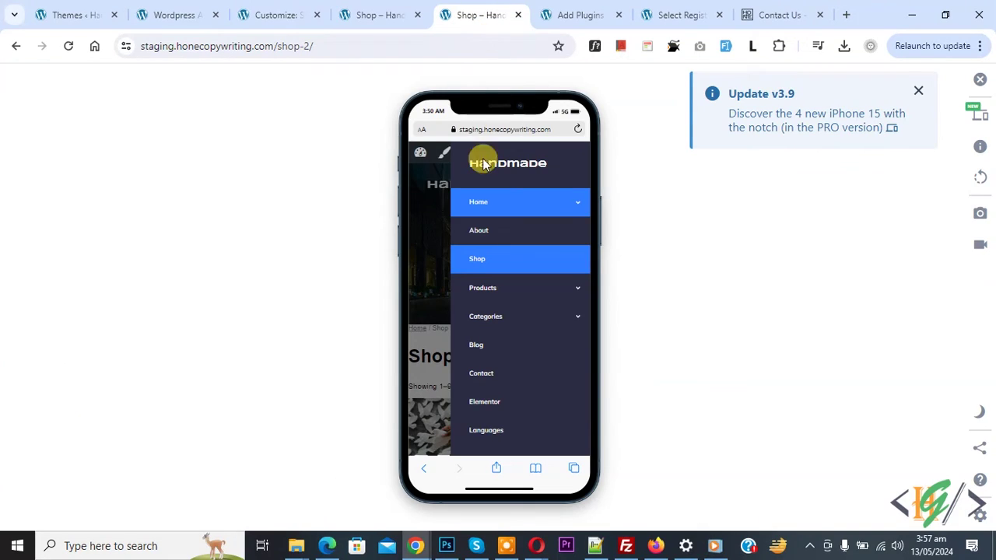
# - Reload the phone preview and open its hamburger menu to confirm arrows remain on mobile
pyautogui.click(68, 46)
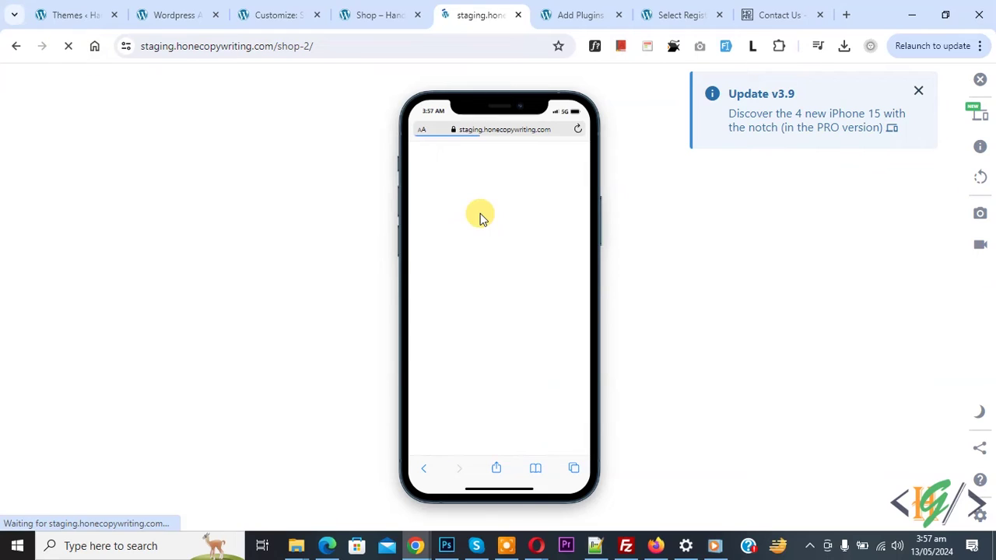
pyautogui.click(559, 191)
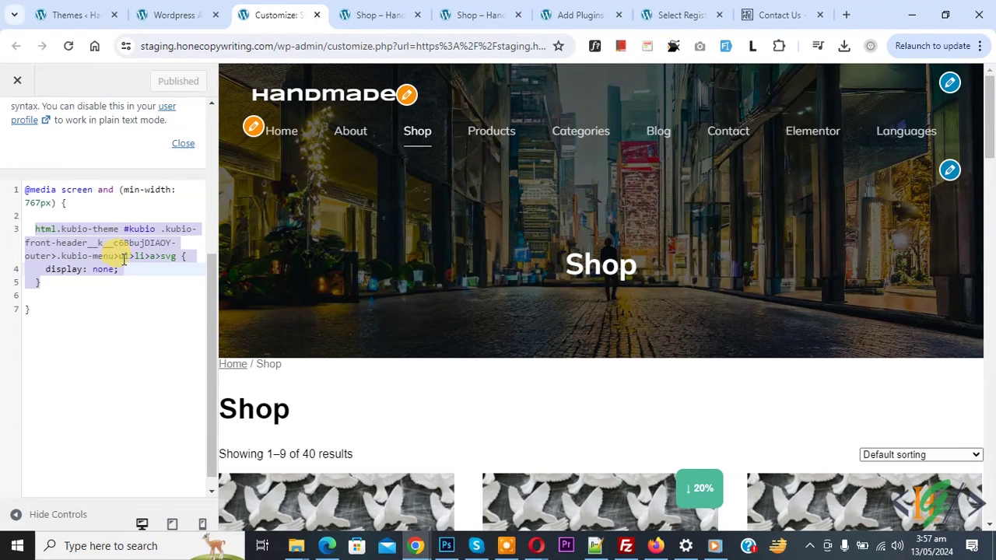
pyautogui.click(389, 12)
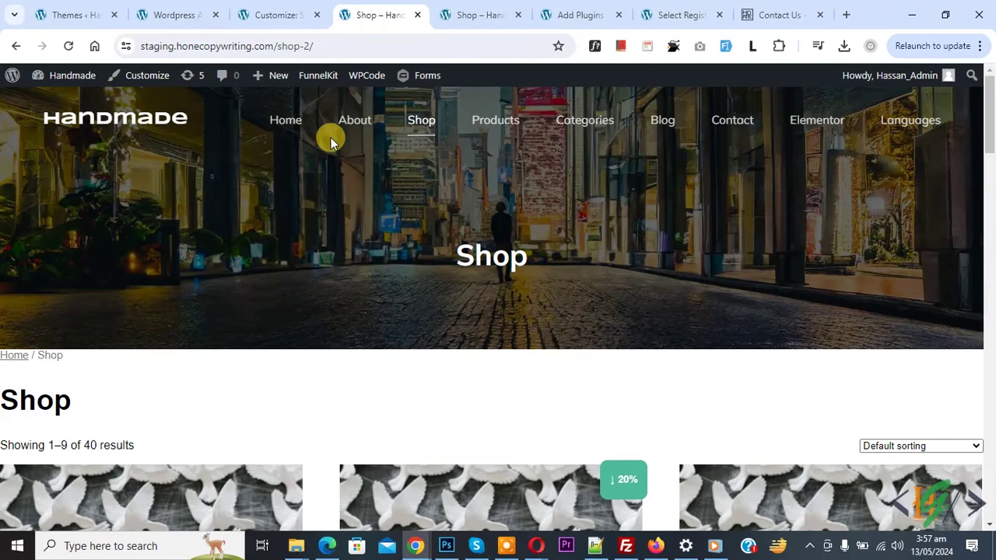
pyautogui.click(477, 15)
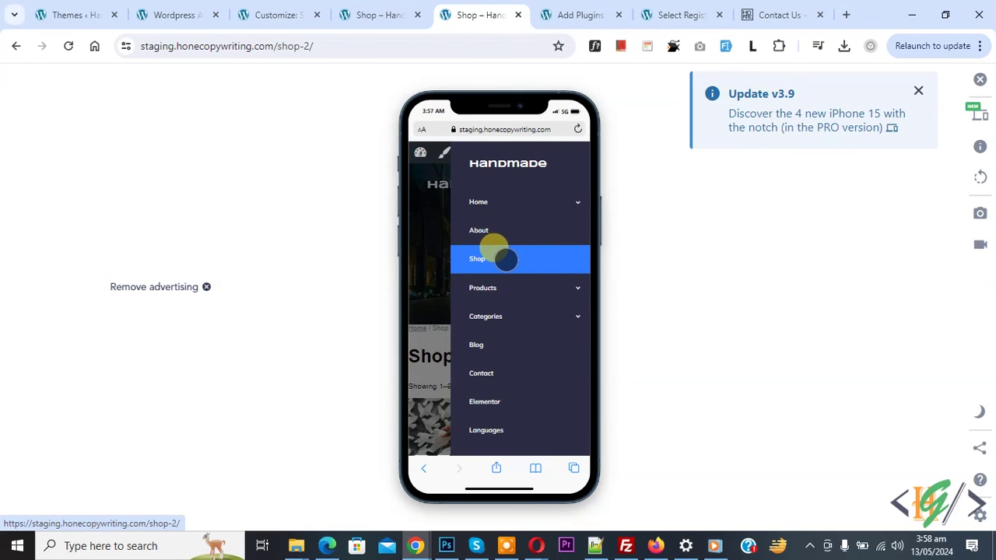
pyautogui.click(268, 14)
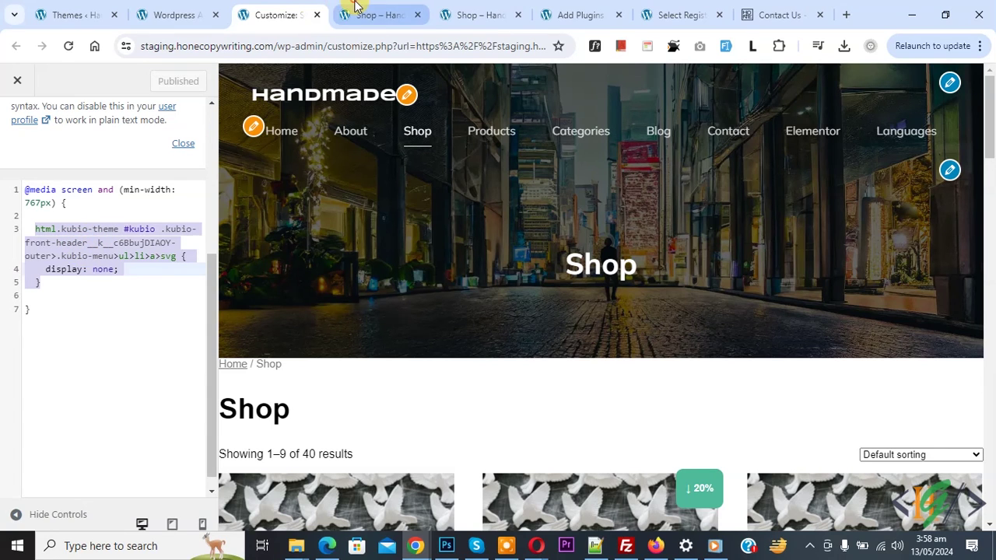
pyautogui.click(366, 14)
pyautogui.click(281, 14)
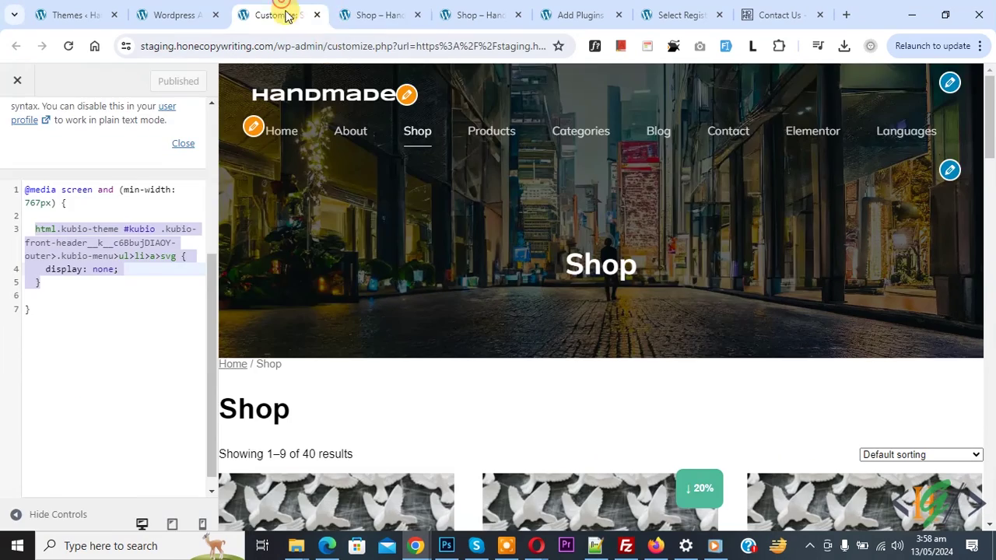